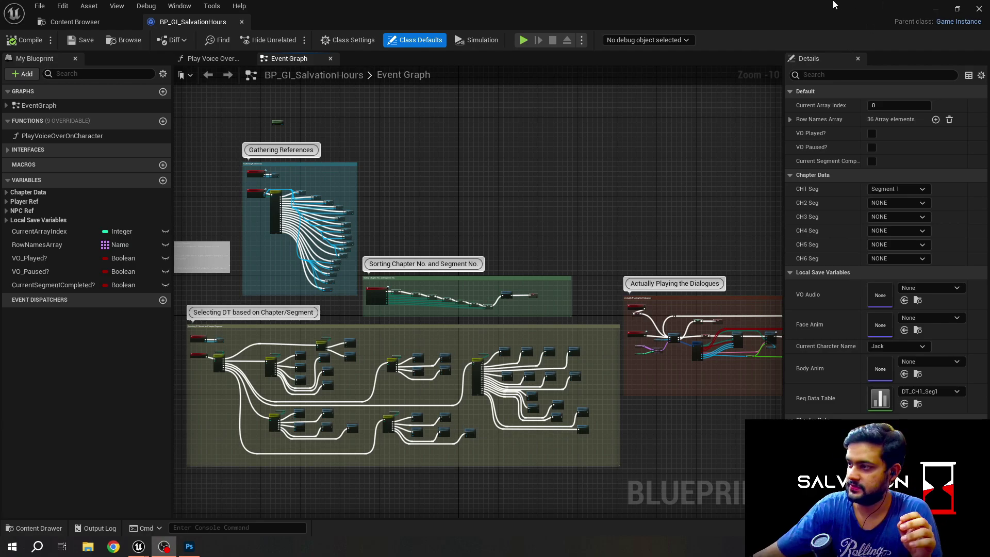
# Play the Benghazi level in the editor, walk up to the NPC in the blue shirt and start his dialogue.
pyautogui.click(575, 71)
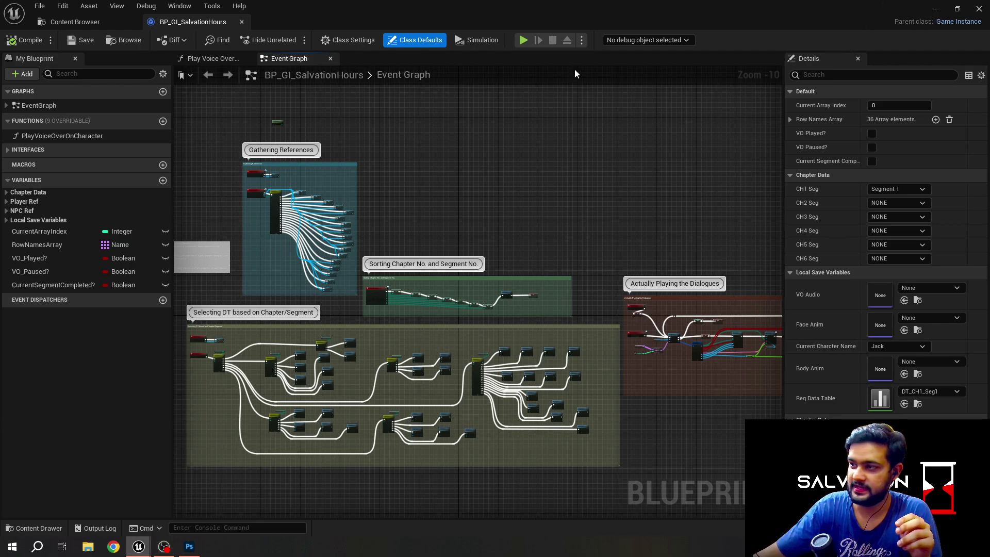
pyautogui.click(937, 10)
pyautogui.click(254, 40)
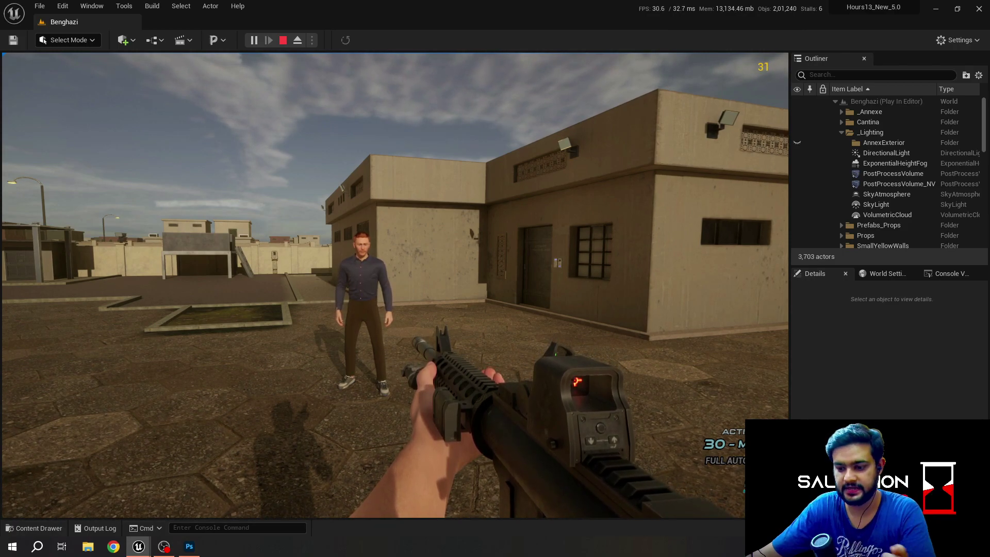
pyautogui.press('w')
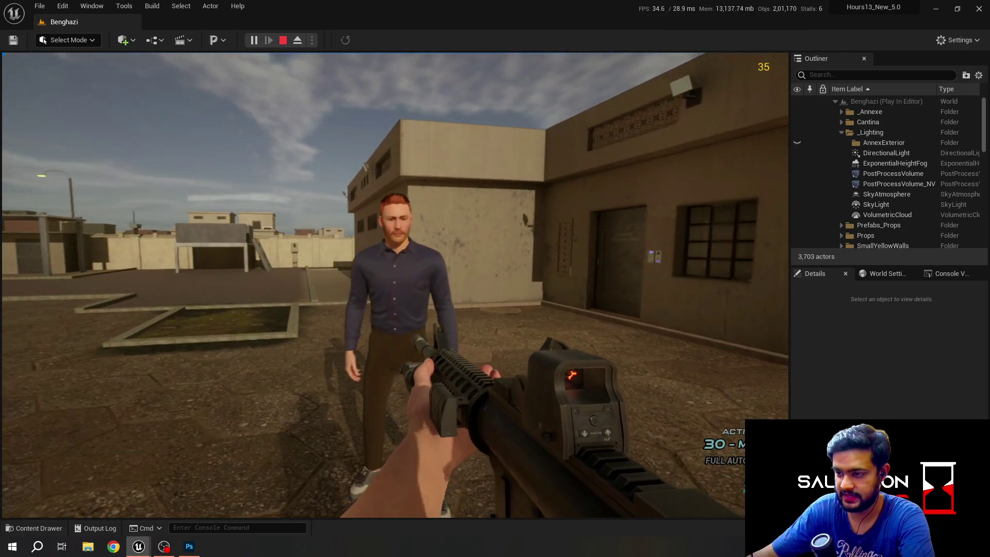
pyautogui.press('w')
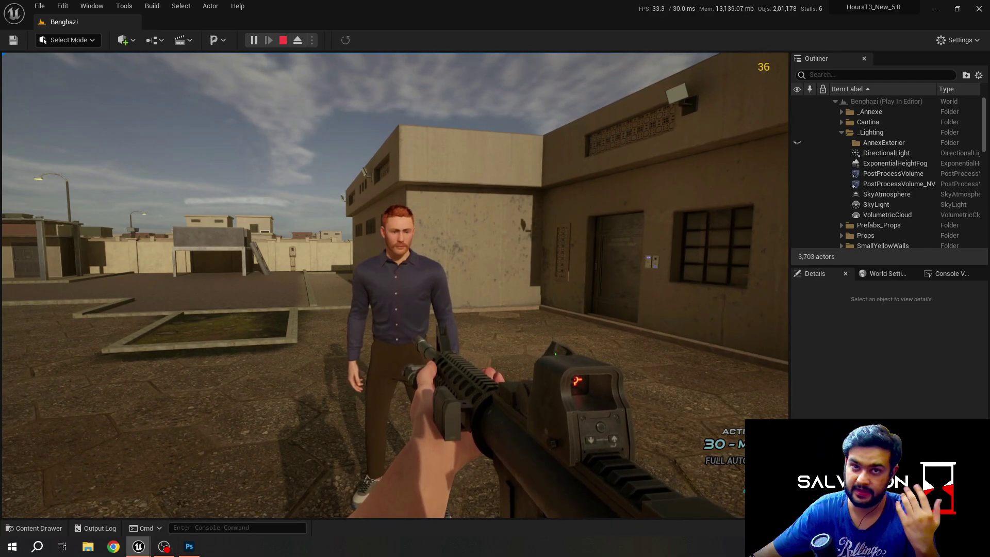
pyautogui.press('e')
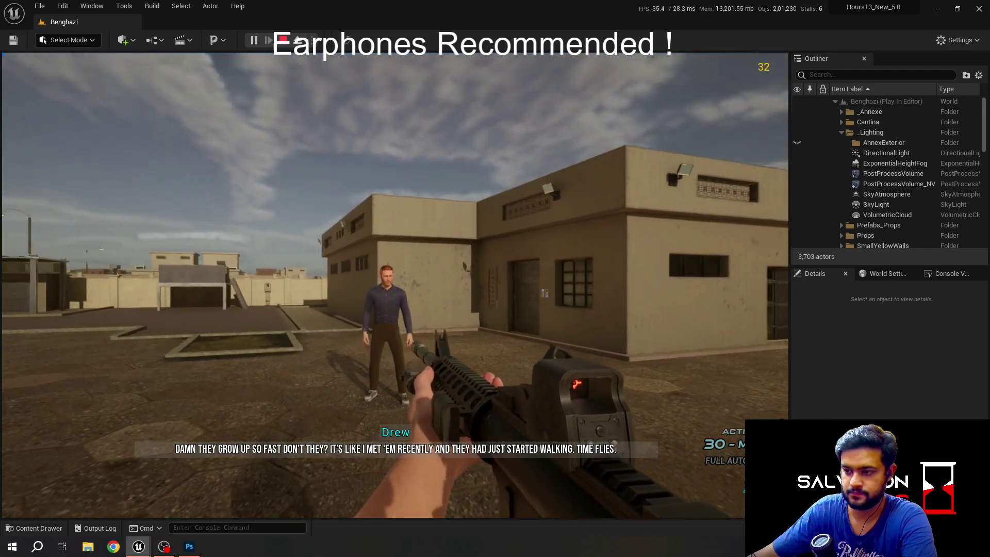
# Watch the subtitled dialogue in full screen while walking away from and back toward the NPC, ending the play session at its close.
pyautogui.press('s')
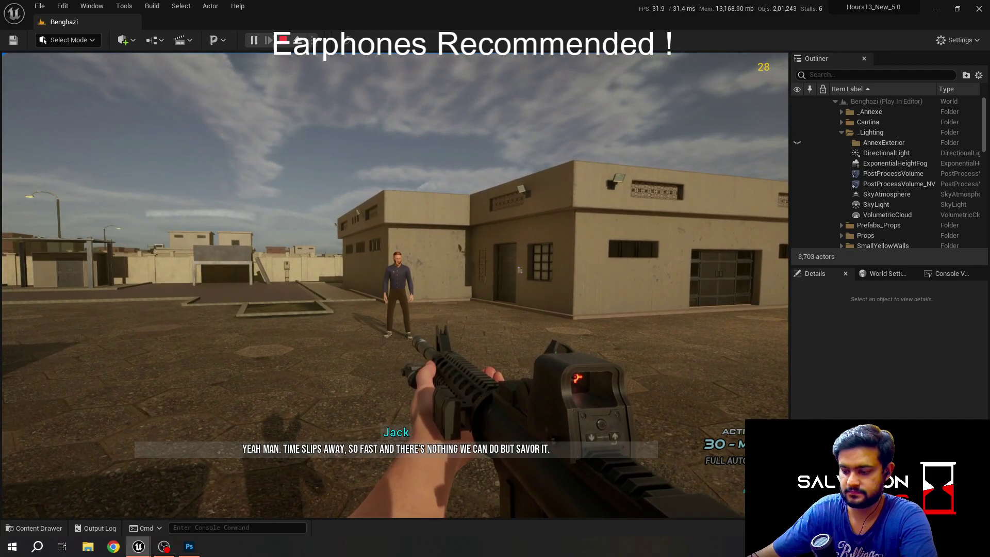
pyautogui.press('F11')
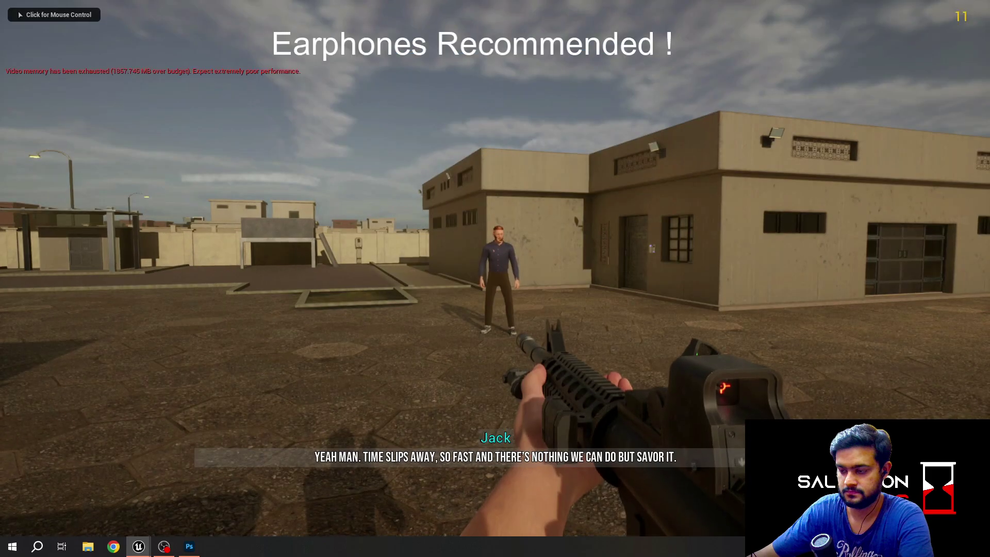
pyautogui.rightClick(446, 264)
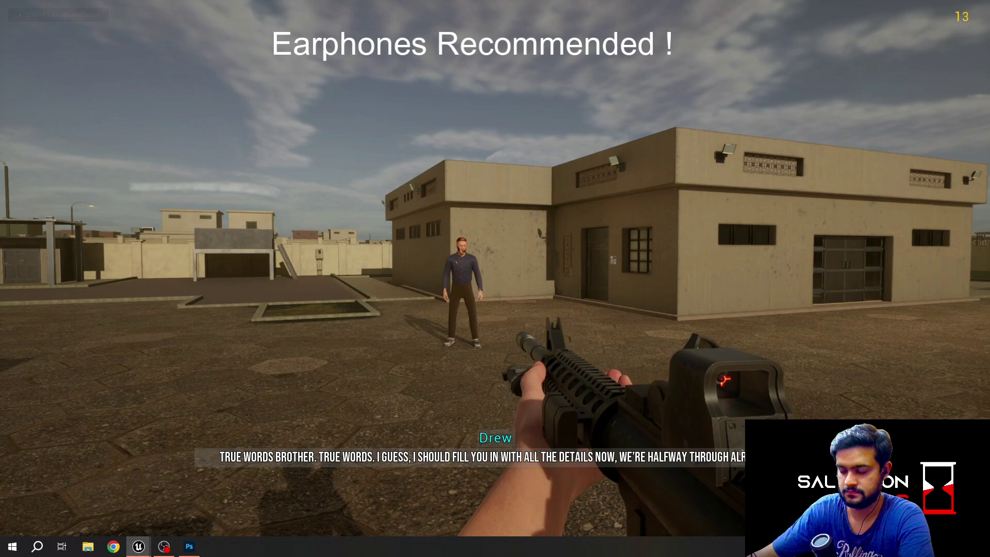
pyautogui.press('w')
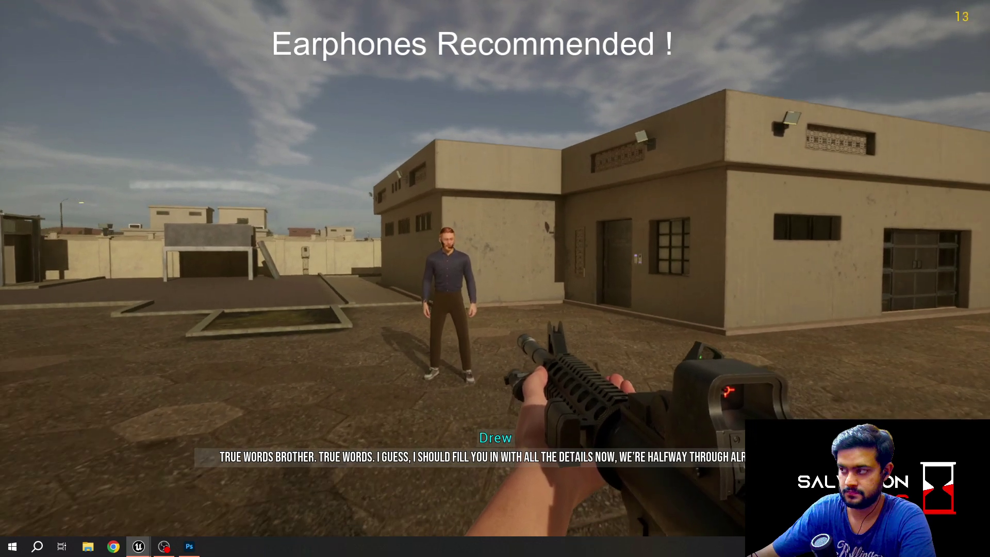
pyautogui.press('w')
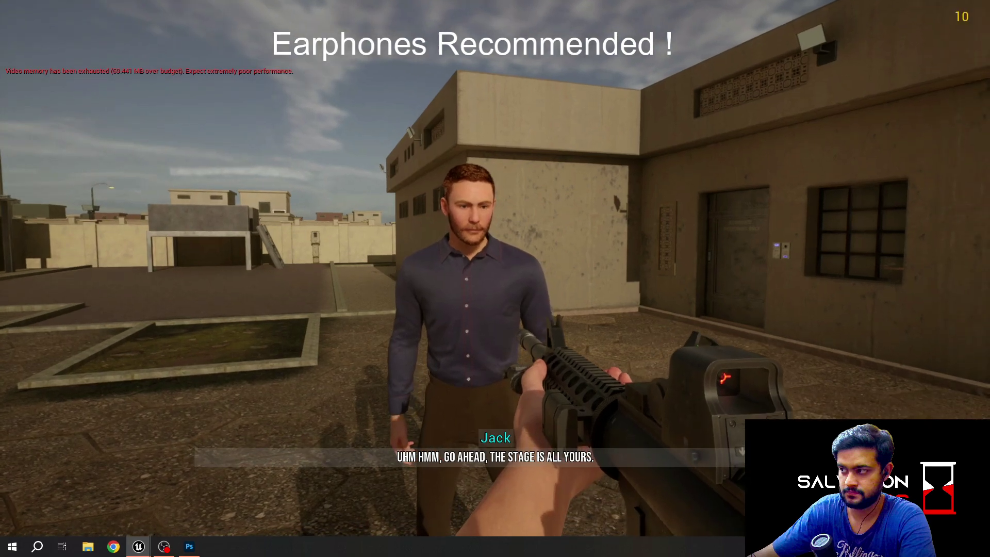
pyautogui.press('s')
pyautogui.press('s')
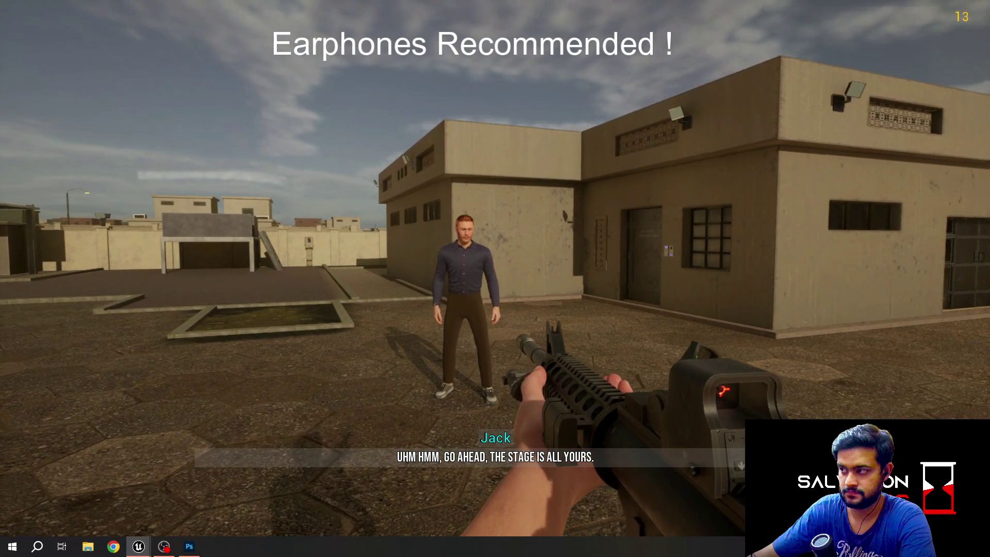
pyautogui.press('w')
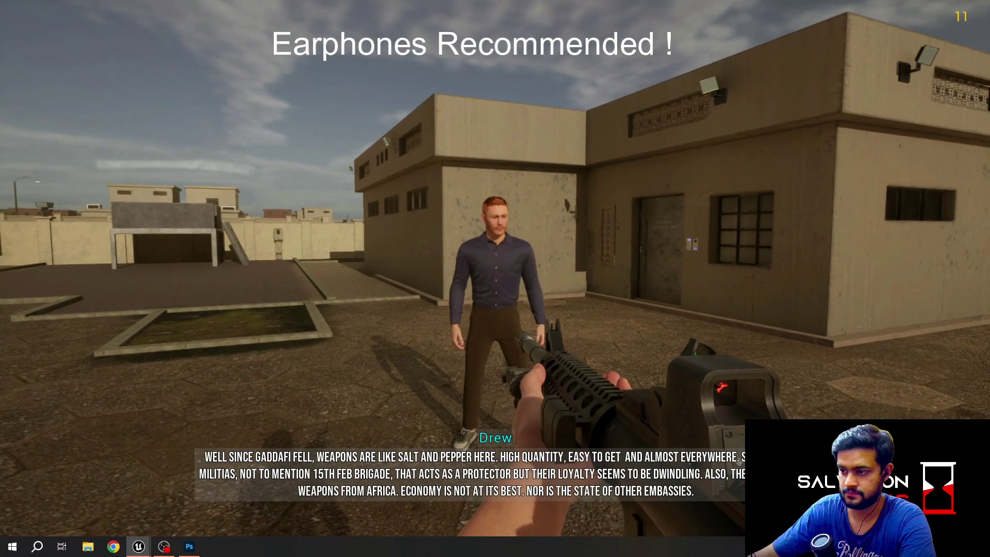
pyautogui.press('s')
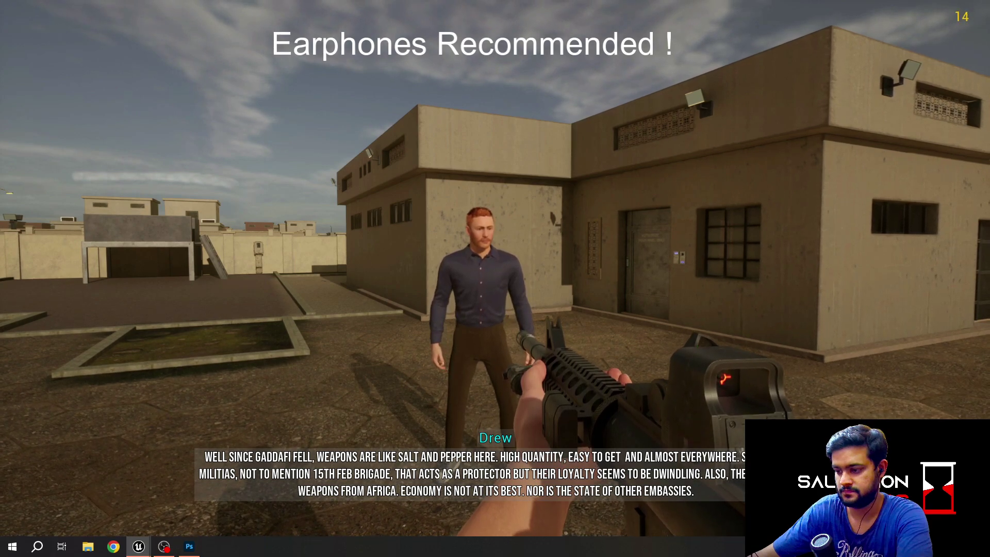
pyautogui.hotkey('alt', 'Tab')
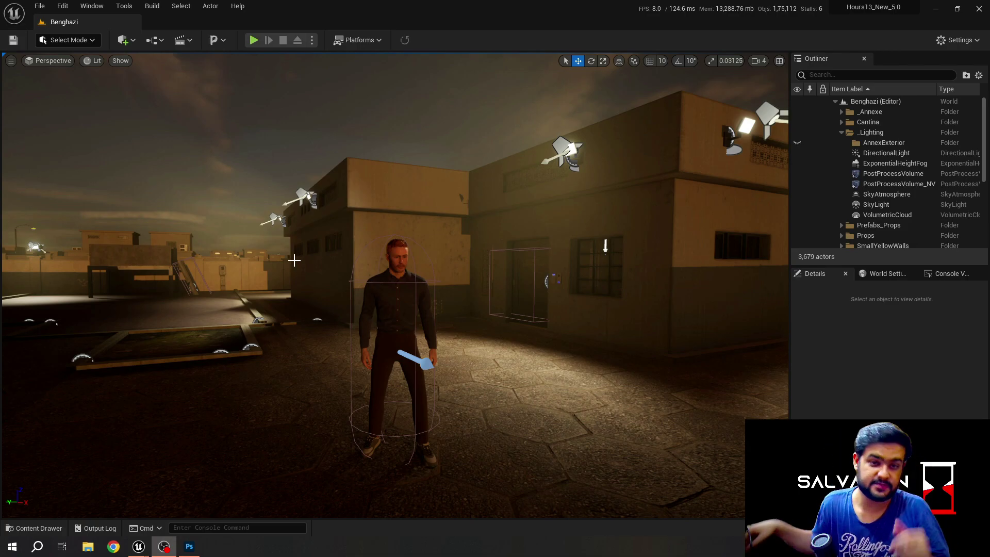
# Switch to Photoshop and examine how the DialogueSystem.psd diagram passes the NPC's name and reference to the game instance.
pyautogui.click(196, 549)
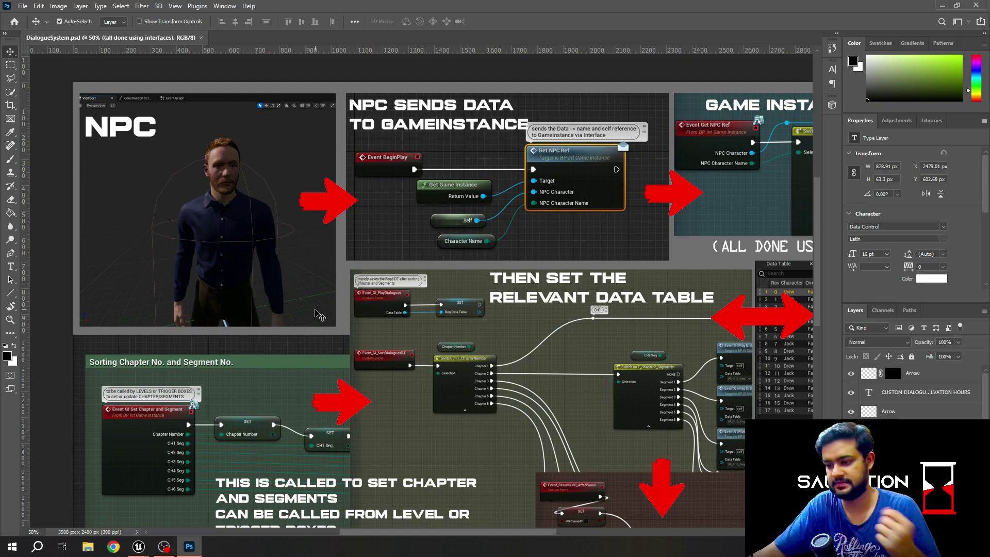
pyautogui.moveTo(508, 358); pyautogui.dragTo(454, 328)
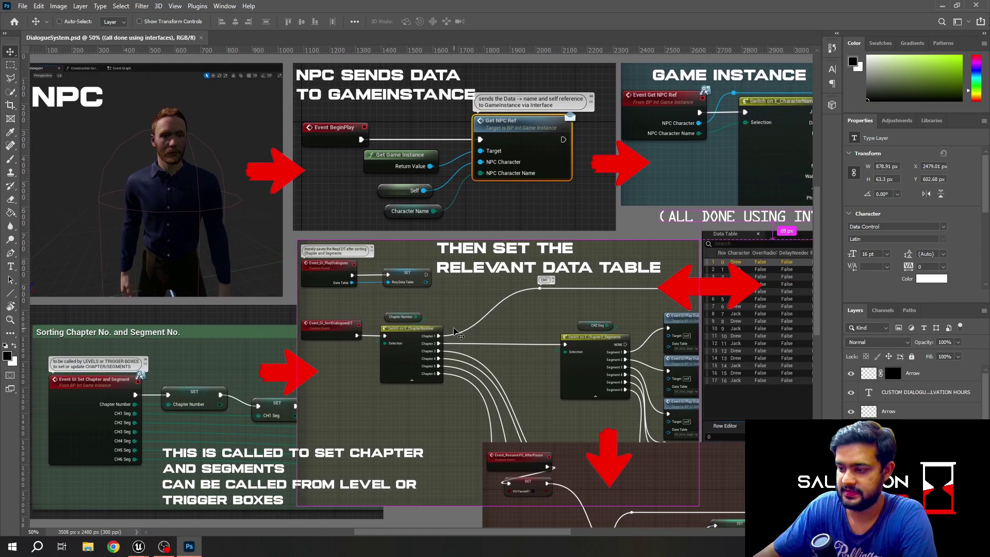
pyautogui.hotkey('ctrl', '-')
pyautogui.moveTo(504, 283)
pyautogui.mouseDown()
pyautogui.moveTo(466, 284)
pyautogui.moveTo(521, 279)
pyautogui.mouseUp()
pyautogui.scroll(2, 234, 291)
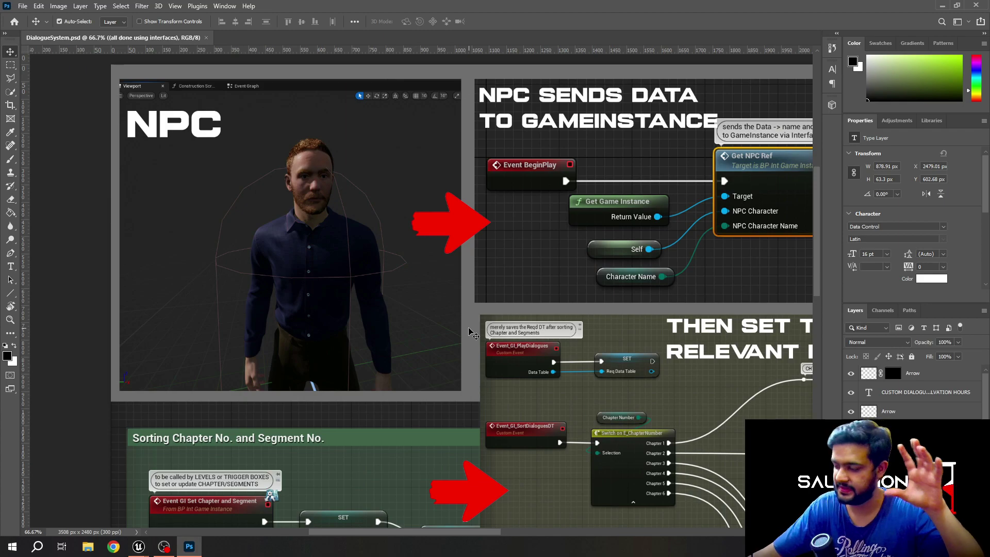
pyautogui.moveTo(632, 284); pyautogui.dragTo(363, 305)
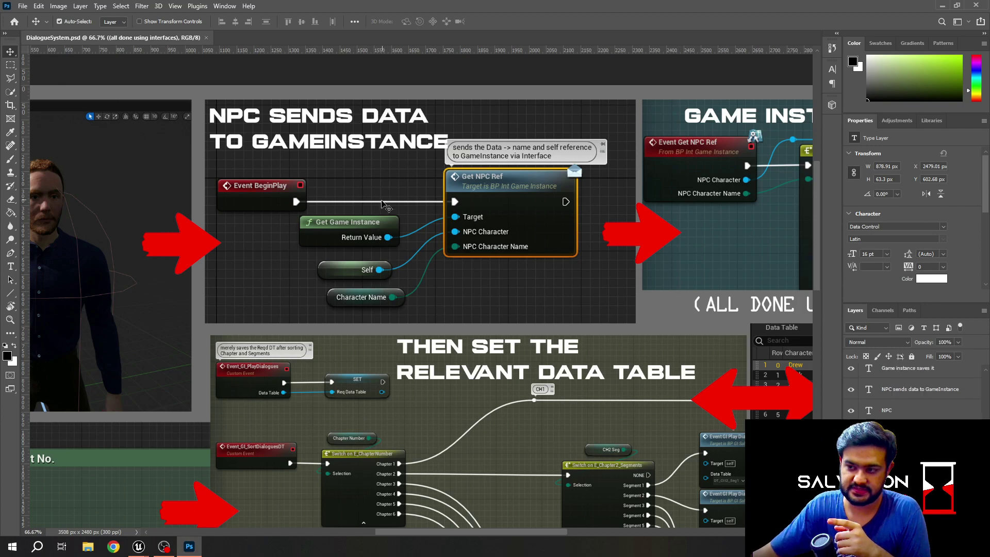
pyautogui.click(333, 269)
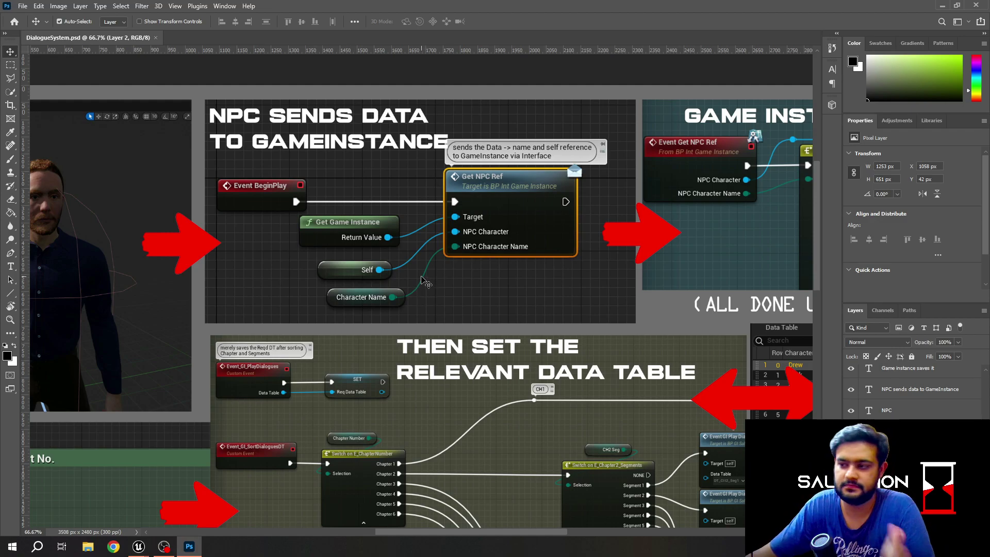
pyautogui.moveTo(660, 305); pyautogui.dragTo(245, 313)
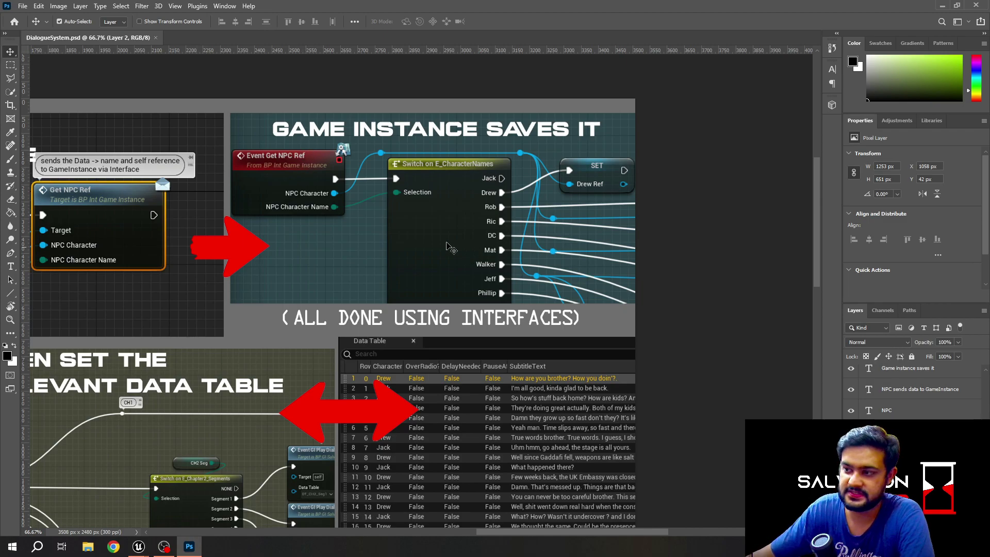
# Examine the diagram's chapter and segment sorting, data table selection and the dialogue rows in the data table.
pyautogui.moveTo(309, 365); pyautogui.dragTo(332, 365)
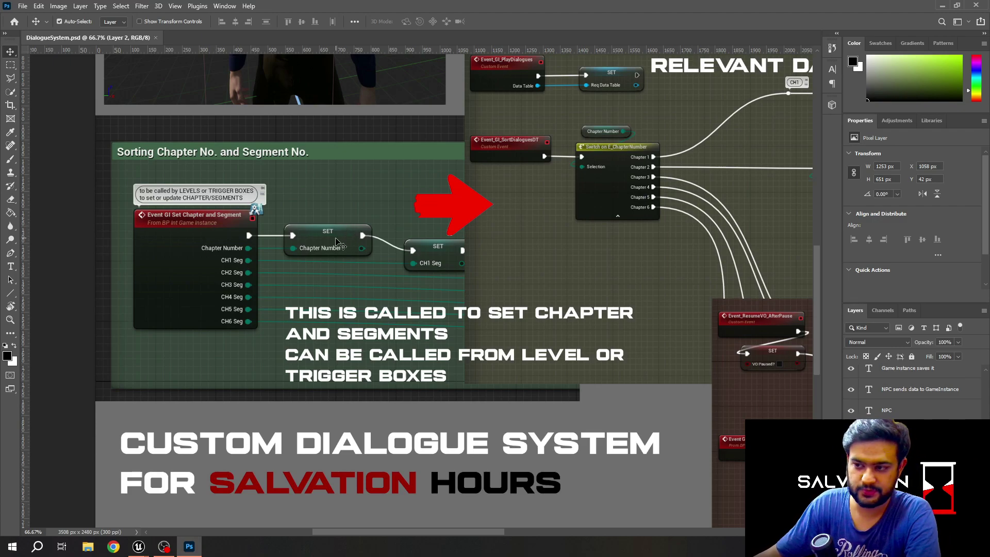
pyautogui.moveTo(550, 217); pyautogui.dragTo(252, 295)
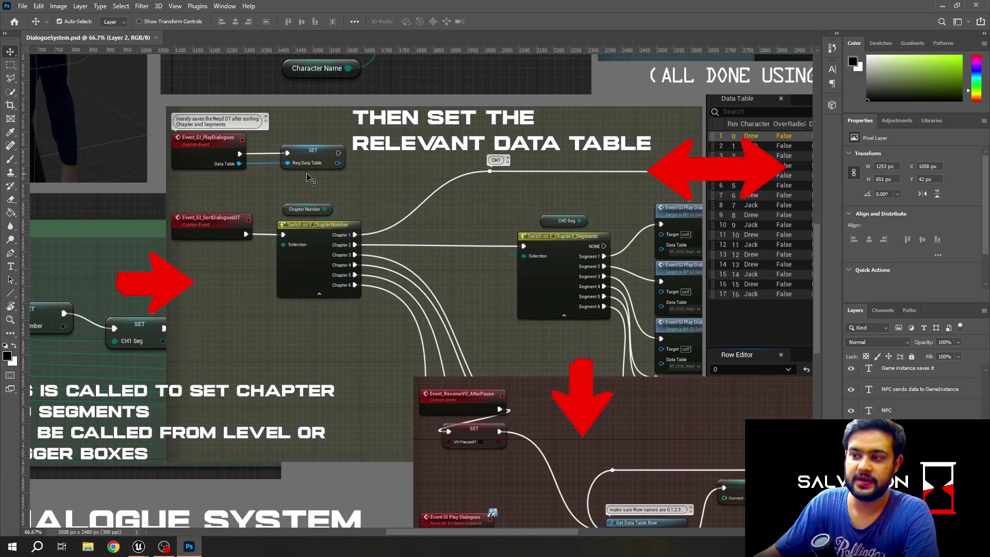
pyautogui.moveTo(329, 178); pyautogui.dragTo(268, 190)
pyautogui.moveTo(609, 250); pyautogui.dragTo(300, 251)
pyautogui.hotkey('ctrl', '+')
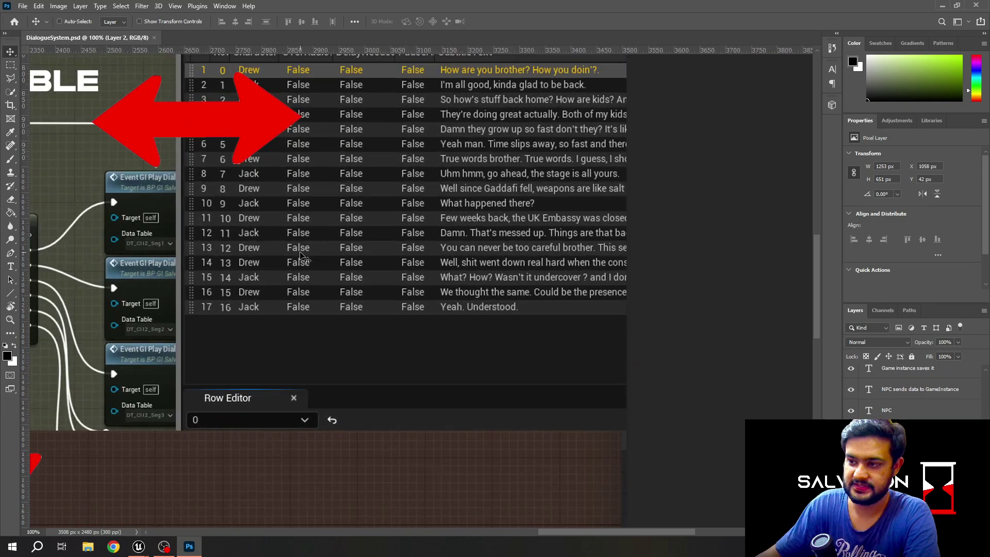
pyautogui.moveTo(303, 195); pyautogui.dragTo(349, 261)
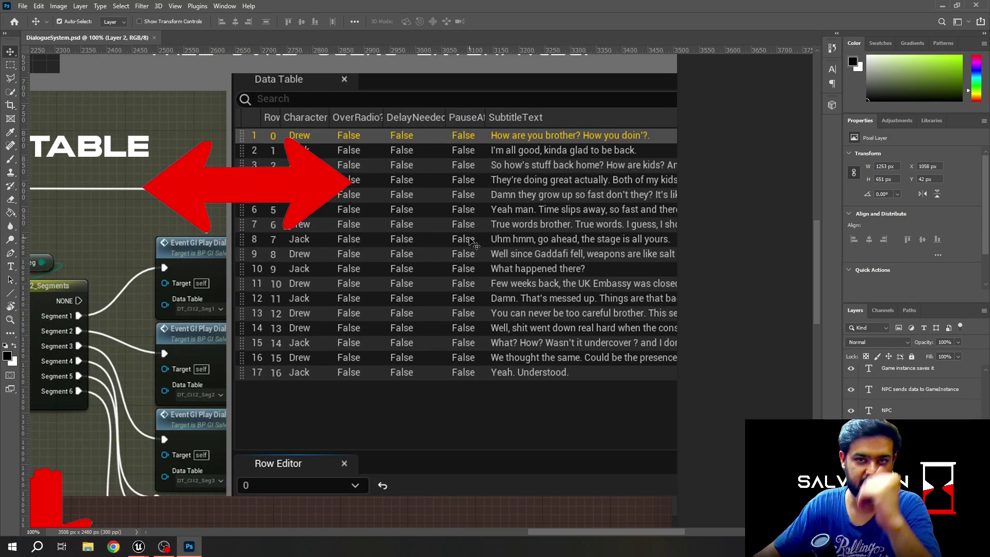
pyautogui.hotkey('ctrl', '-')
pyautogui.moveTo(291, 363); pyautogui.dragTo(601, 259)
pyautogui.moveTo(510, 289); pyautogui.dragTo(179, 233)
# Shift the voice-over playback graph slightly down and move the "Then finally play the voice over dialogue" caption left, clear of the graph nodes.
pyautogui.moveTo(592, 293); pyautogui.dragTo(362, 312)
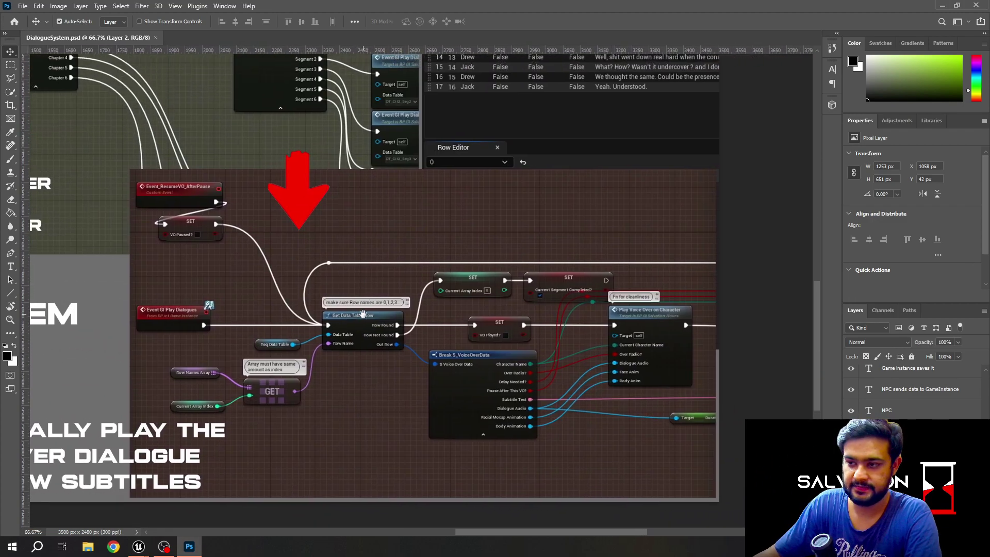
pyautogui.moveTo(279, 225)
pyautogui.mouseDown()
pyautogui.moveTo(299, 250)
pyautogui.moveTo(279, 238)
pyautogui.moveTo(268, 255)
pyautogui.moveTo(272, 236)
pyautogui.moveTo(279, 244)
pyautogui.mouseUp()
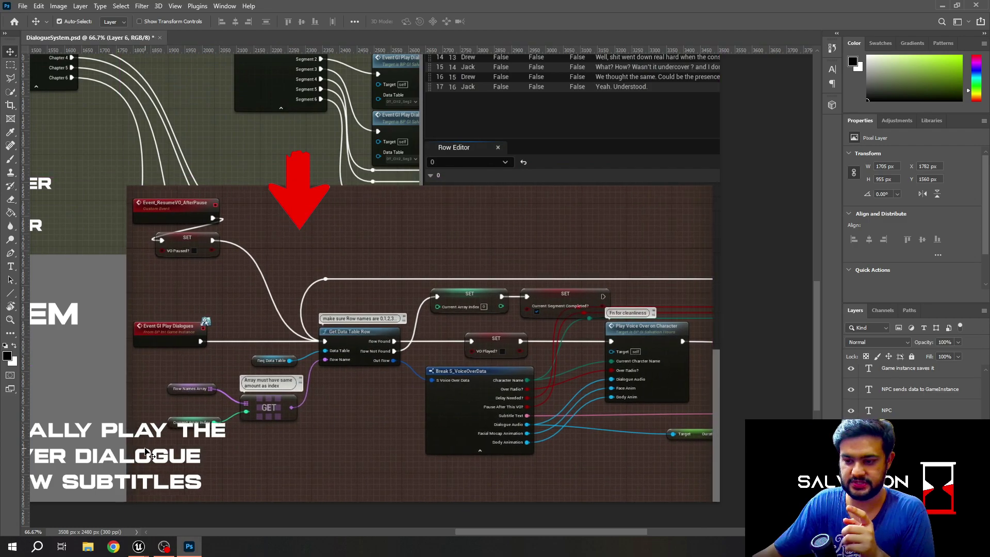
pyautogui.moveTo(145, 438); pyautogui.dragTo(56, 440)
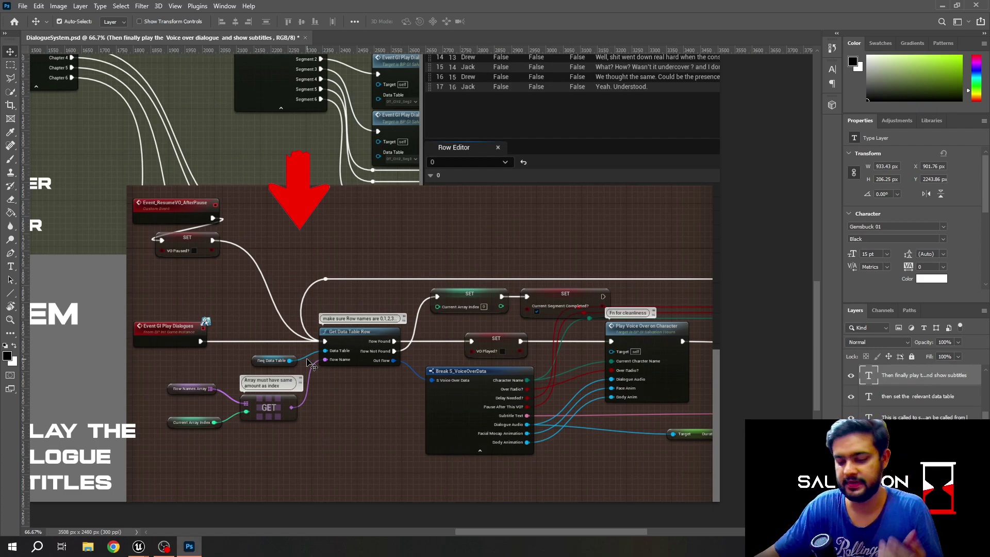
# Review the whole dialogue system diagram, save DialogueSystem.psd and close Photoshop.
pyautogui.hotkey('ctrl', '-')
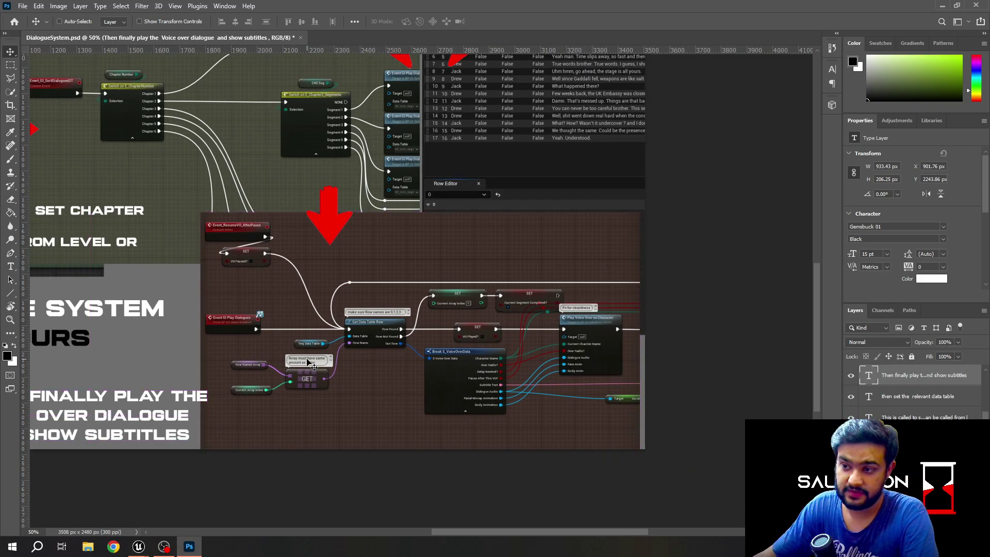
pyautogui.moveTo(292, 214); pyautogui.dragTo(423, 270)
pyautogui.hotkey('ctrl', '-')
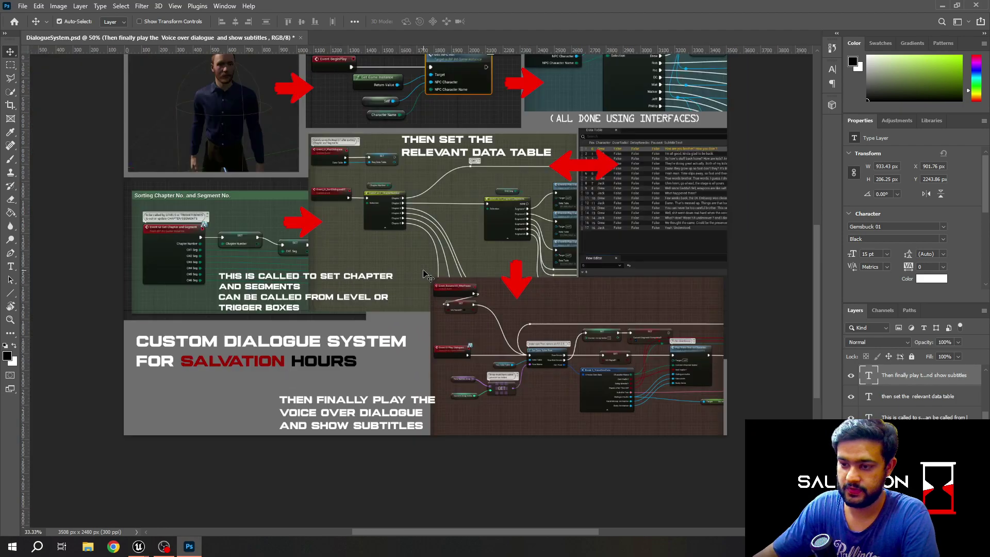
pyautogui.hotkey('ctrl', '+')
pyautogui.hotkey('ctrl', '-')
pyautogui.moveTo(373, 187); pyautogui.dragTo(355, 226)
pyautogui.hotkey('ctrl', 's')
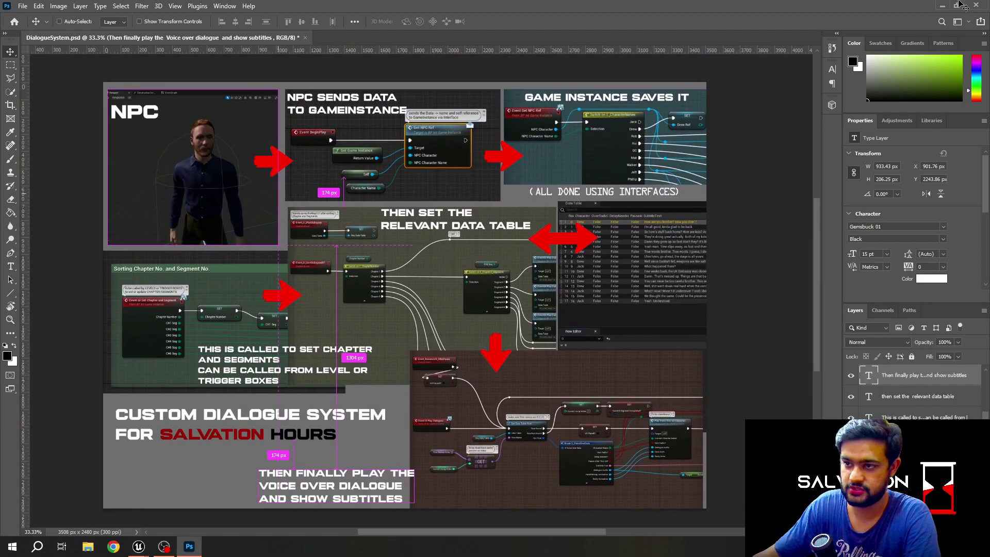
pyautogui.press('s')
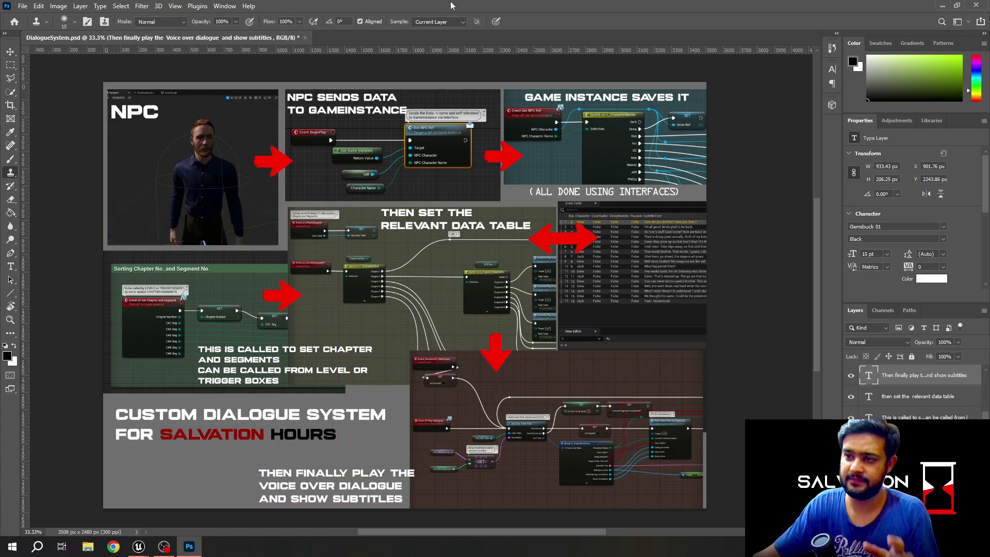
pyautogui.hotkey('ctrl', 's')
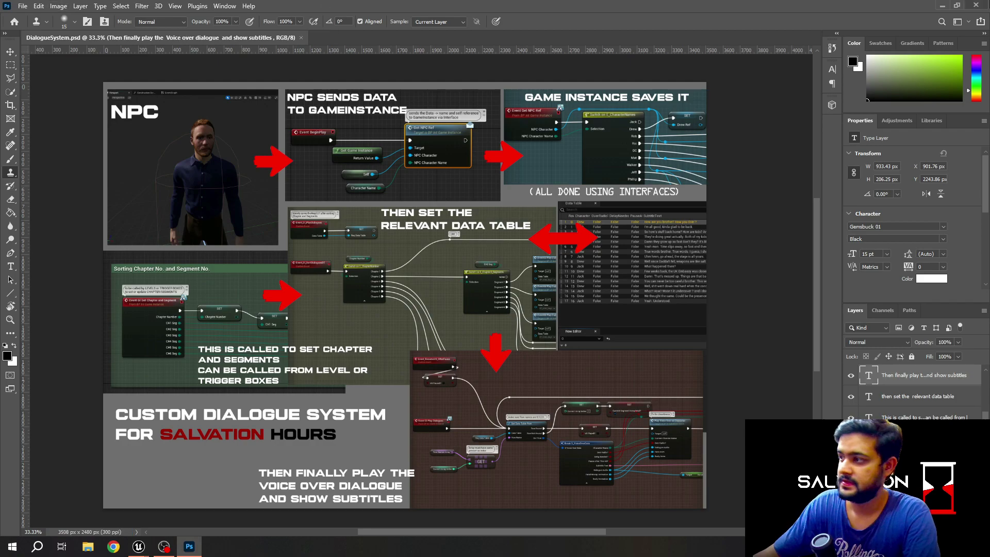
pyautogui.click(975, 6)
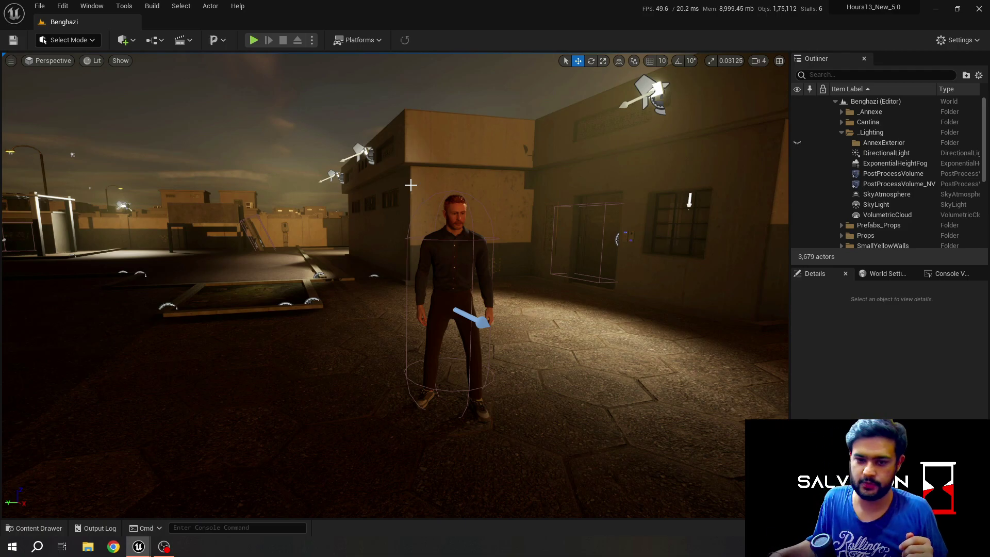
# Play the Benghazi level, walk through the compound, change the lighting from day to night and stop the session.
pyautogui.hotkey('alt', 'p')
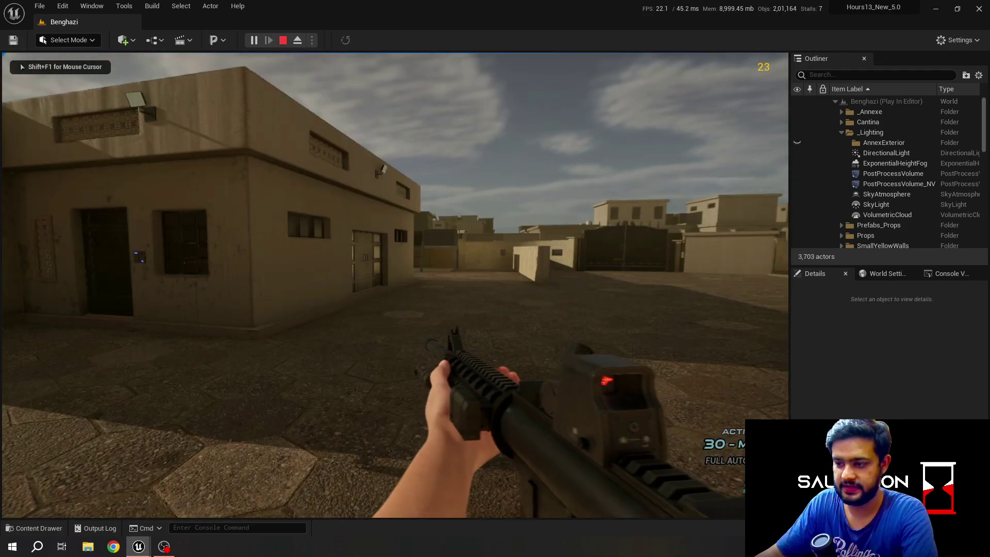
pyautogui.press('w')
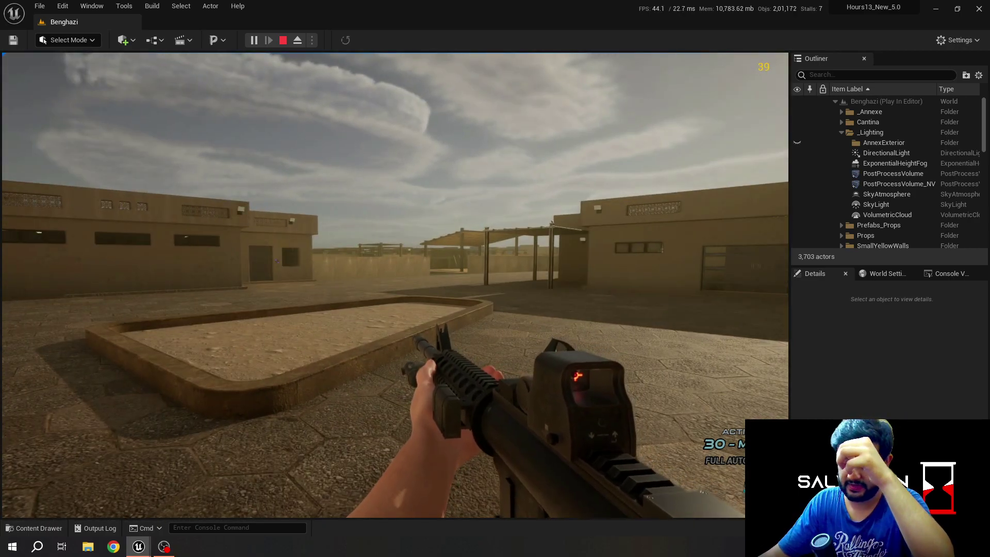
pyautogui.press('n')
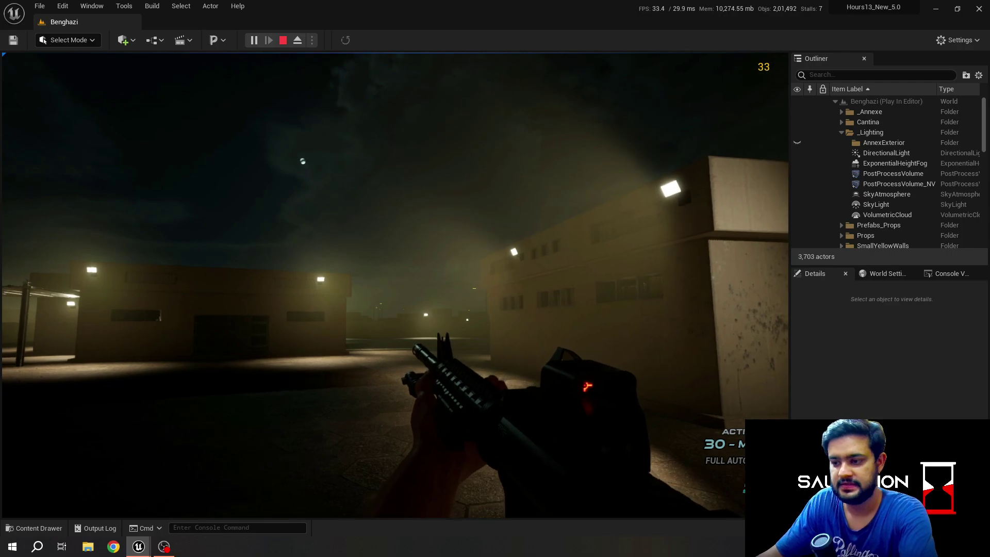
pyautogui.press('Escape')
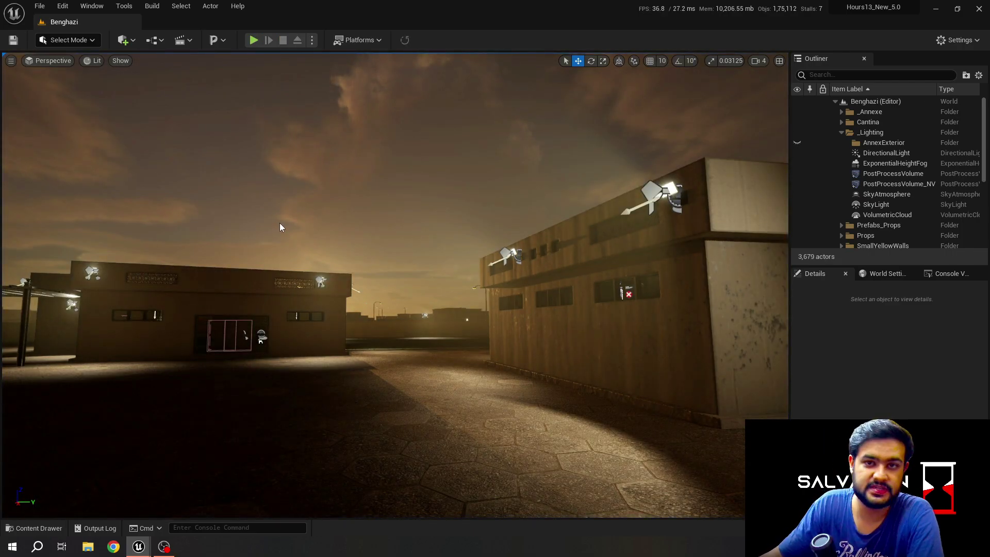
pyautogui.moveTo(453, 229); pyautogui.dragTo(446, 237, button='right')
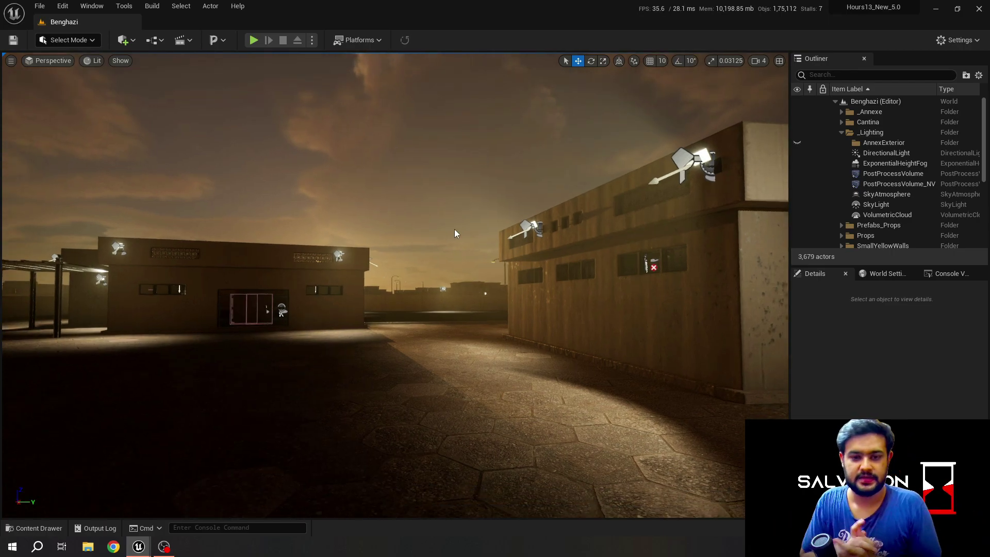